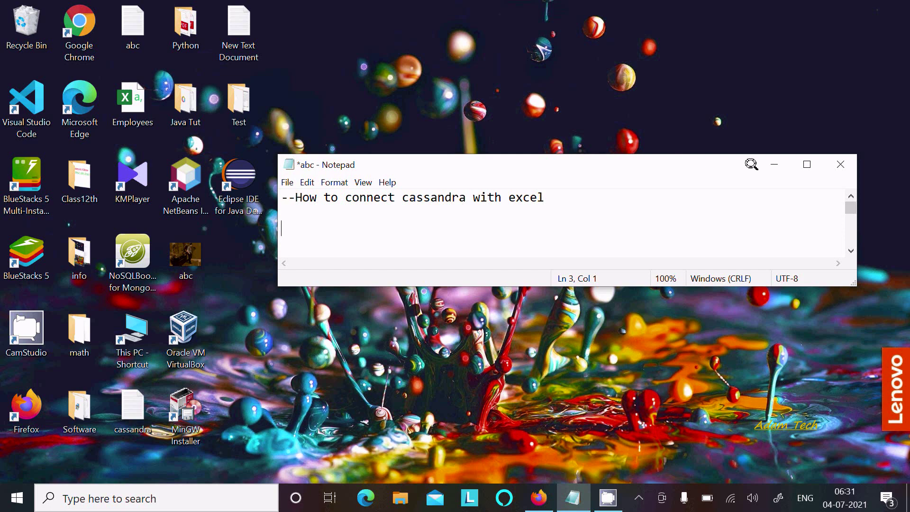
# Step: Launch Command Prompt from Windows search and run 'cassandra -f' to start the local Cassandra server
pyautogui.click(774, 164)
pyautogui.click(107, 497)
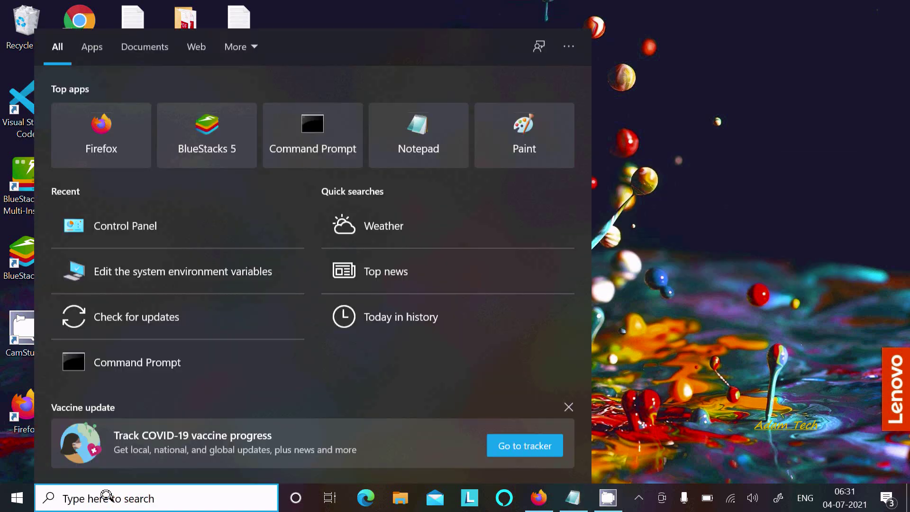
pyautogui.write('cmd')
pyautogui.press('Return')
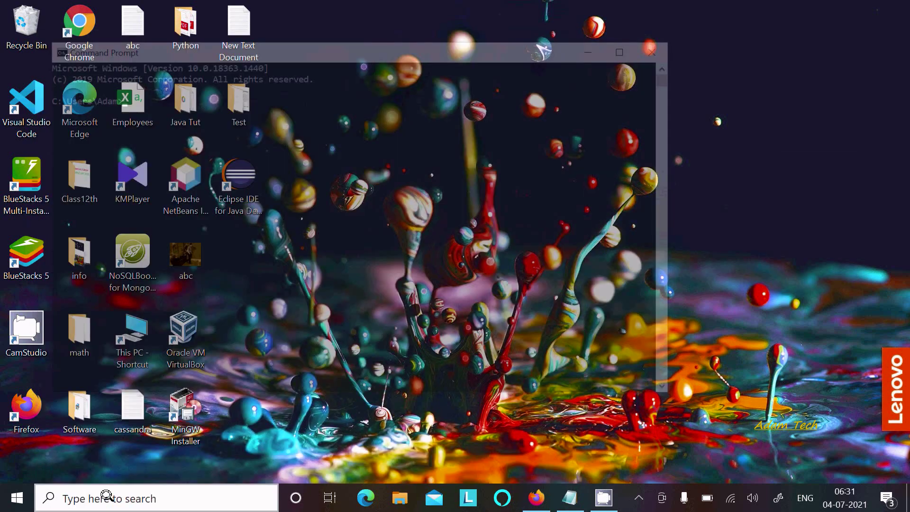
pyautogui.write('ca')
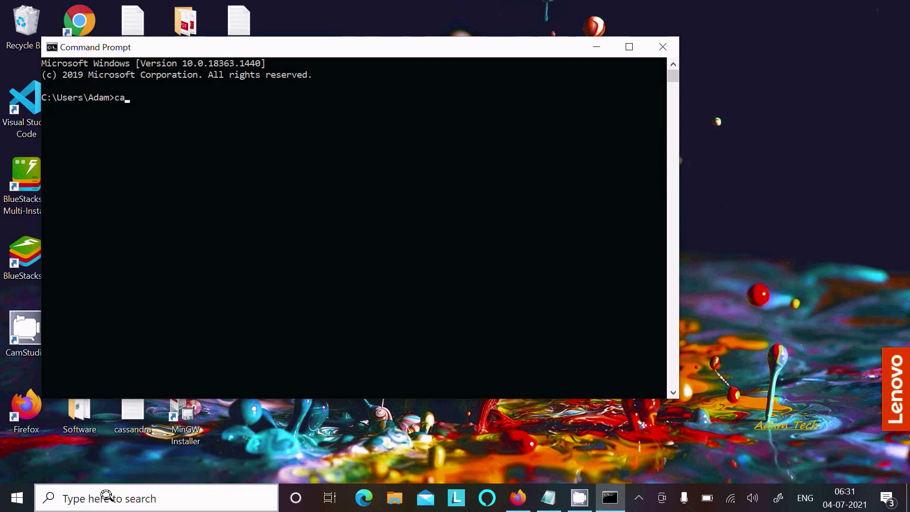
pyautogui.write('ssandra -')
pyautogui.write('f')
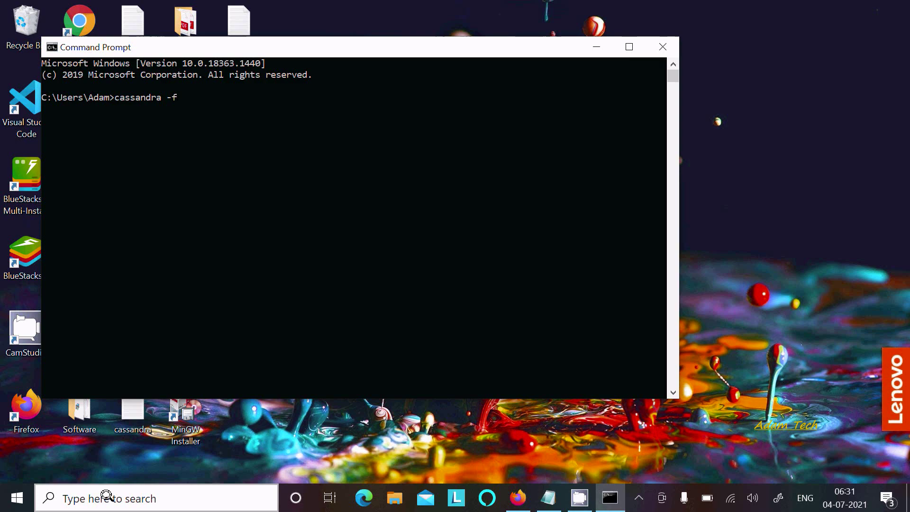
pyautogui.press('Return')
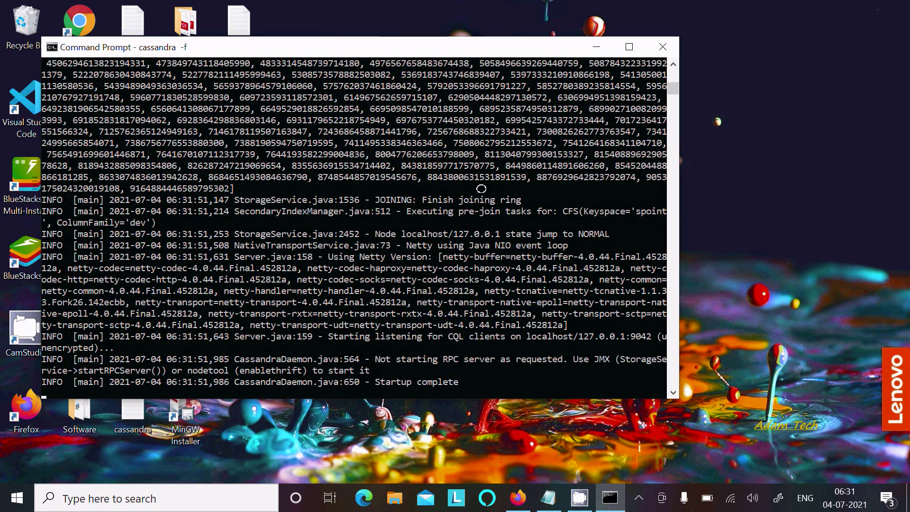
# Step: Open Control Panel and navigate through System and Security to Administrative Tools
pyautogui.click(595, 47)
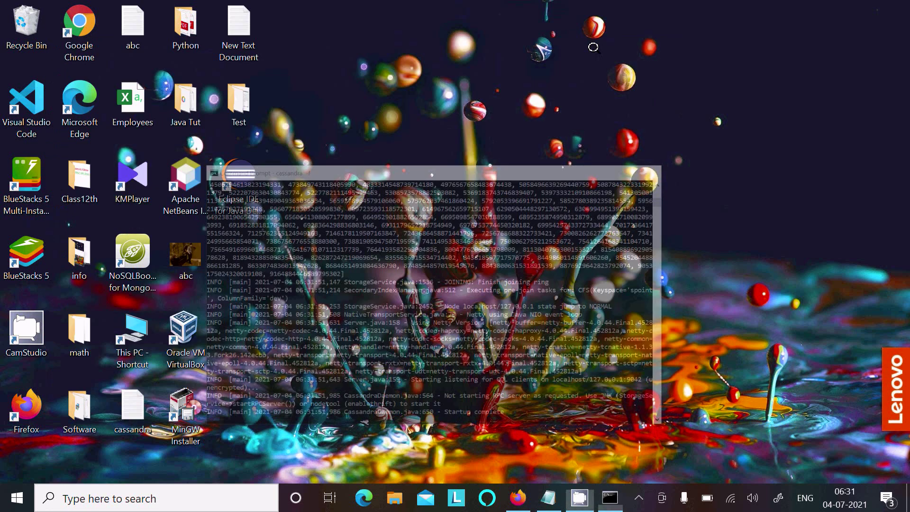
pyautogui.click(177, 493)
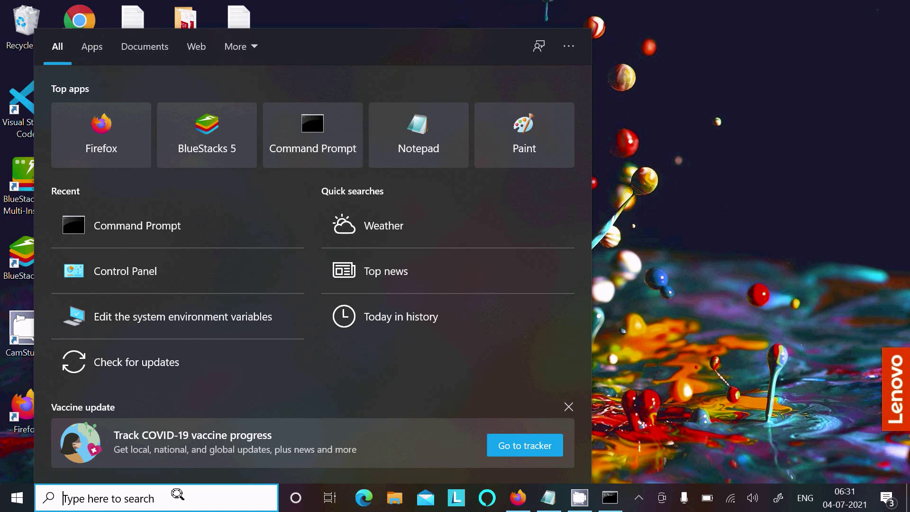
pyautogui.write('co')
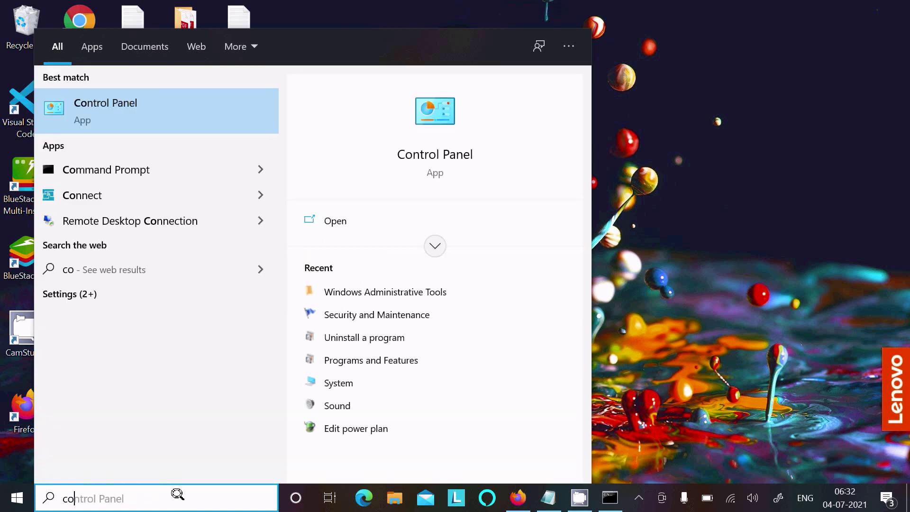
pyautogui.press('Return')
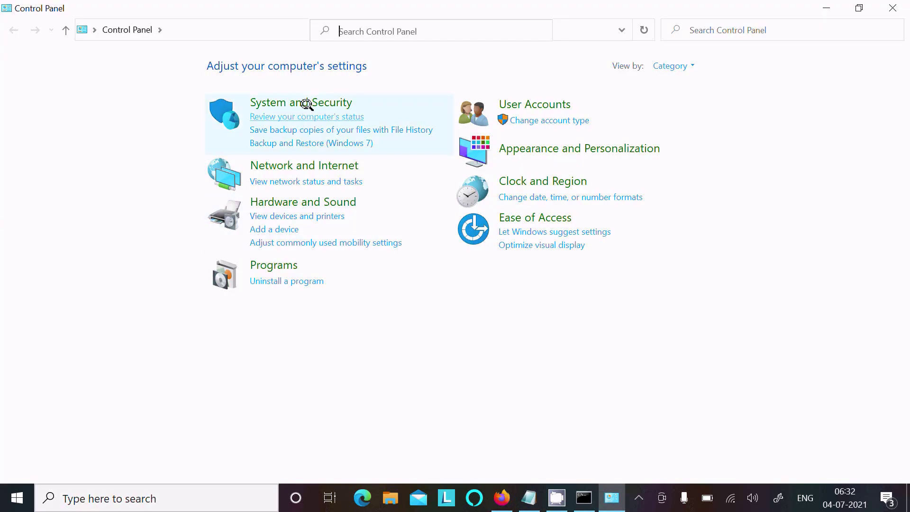
pyautogui.click(305, 101)
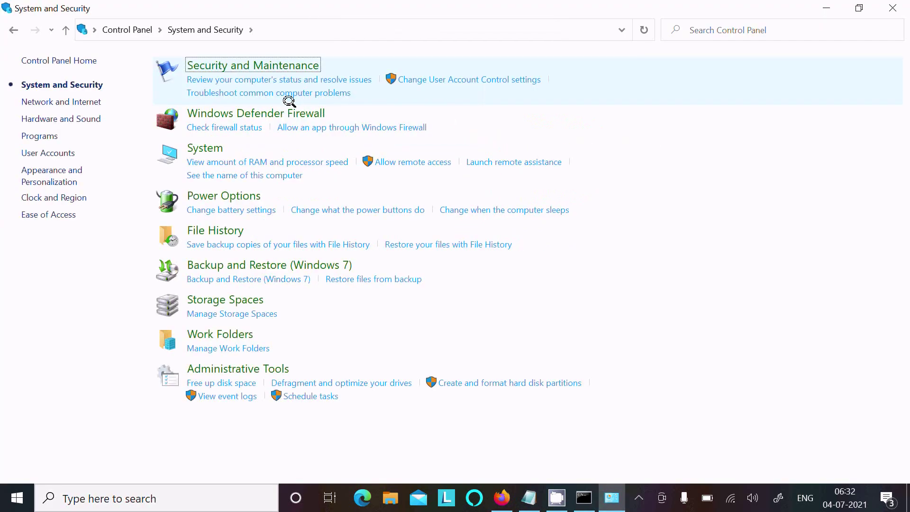
pyautogui.click(212, 365)
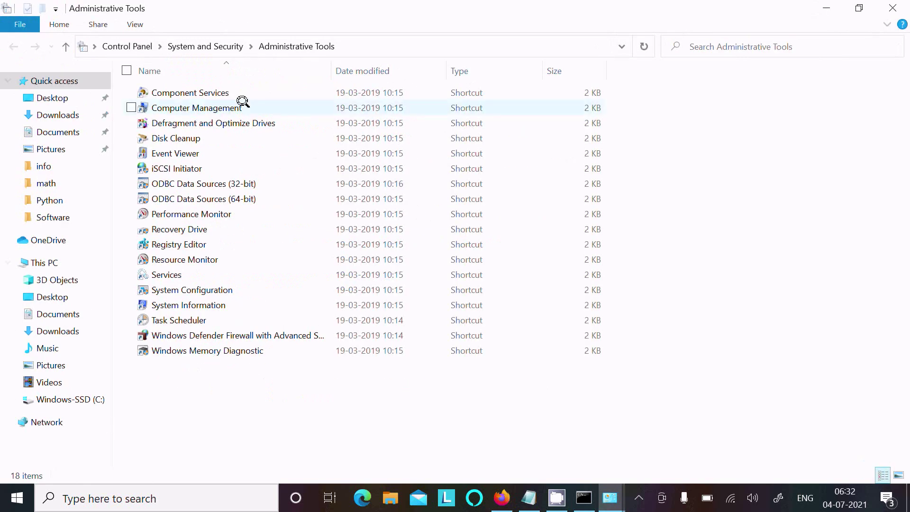
# Step: Launch ODBC Data Sources (32-bit) and start adding a new user data source
pyautogui.doubleClick(187, 183)
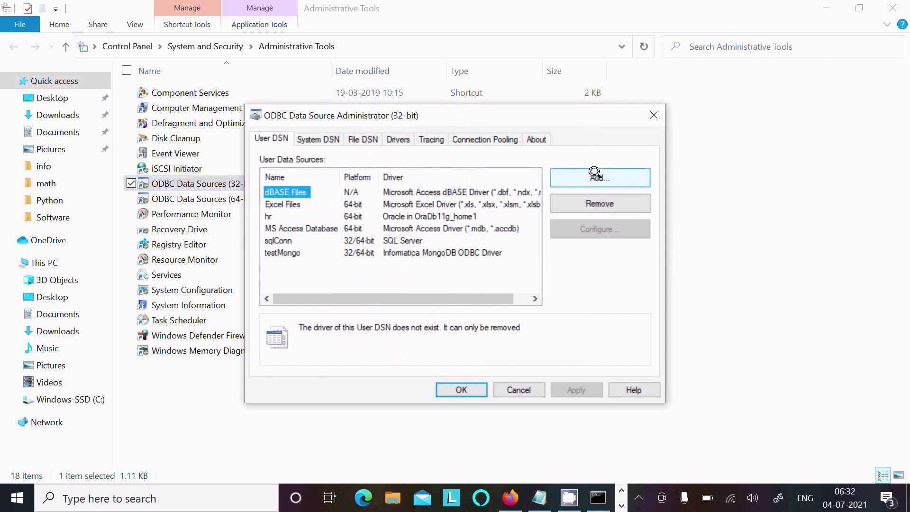
pyautogui.click(594, 173)
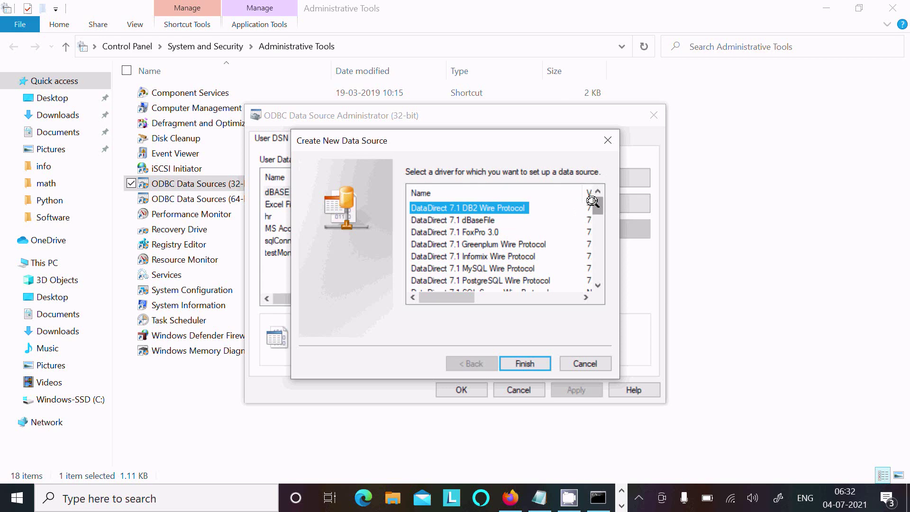
pyautogui.moveTo(593, 200); pyautogui.dragTo(593, 208)
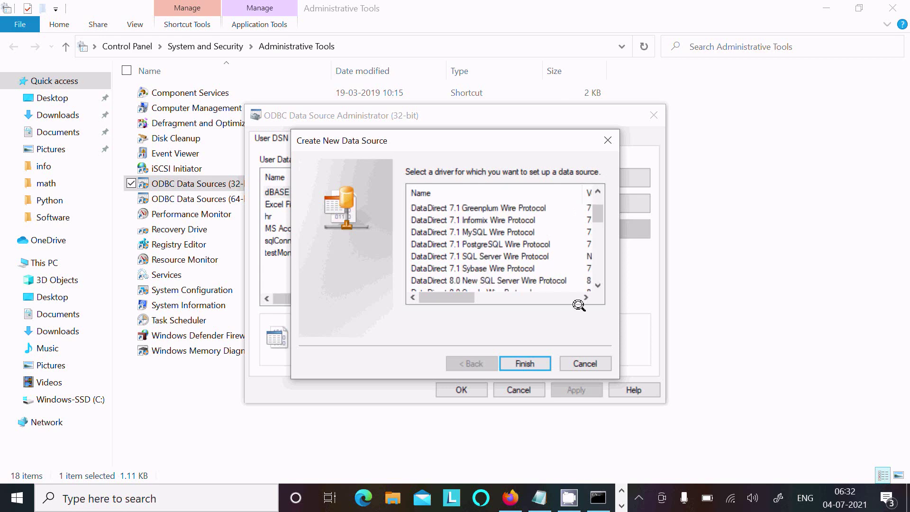
# Step: Choose the Informatica Cassandra ODBC Driver from the driver list and proceed to its setup form
pyautogui.click(592, 284)
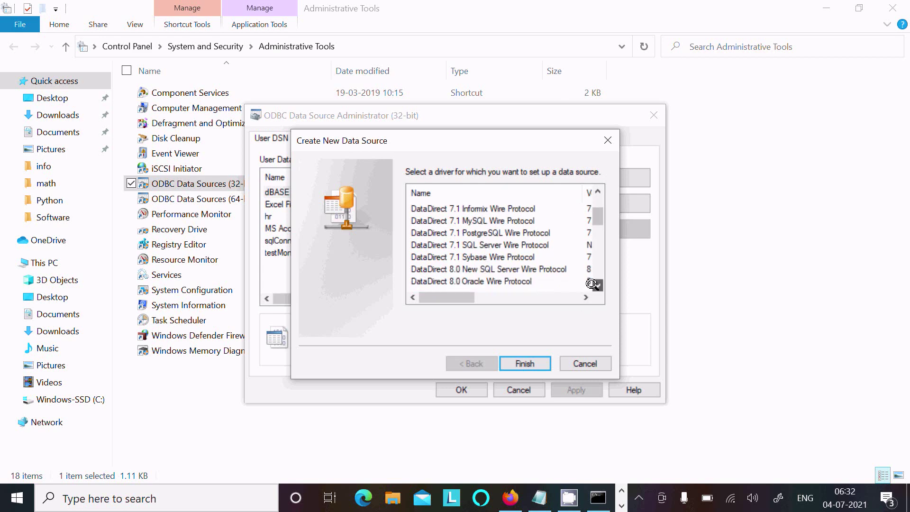
pyautogui.click(592, 284)
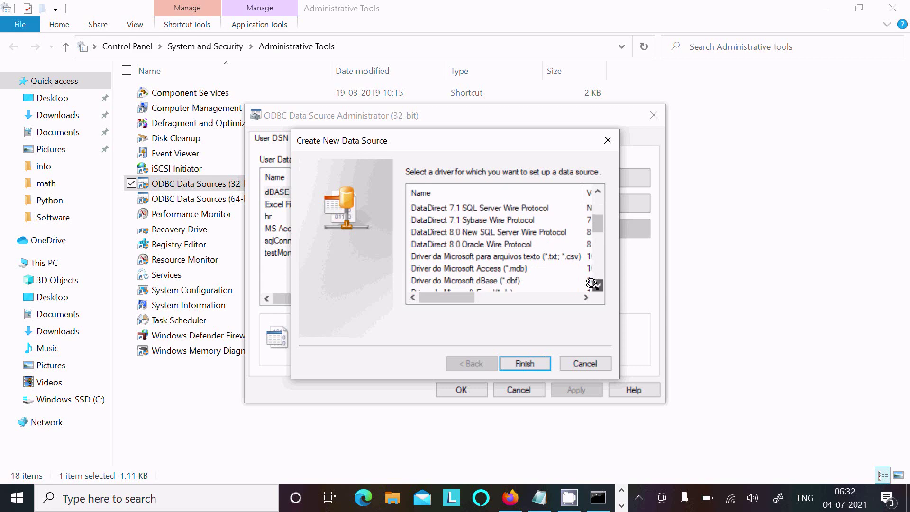
pyautogui.click(592, 284)
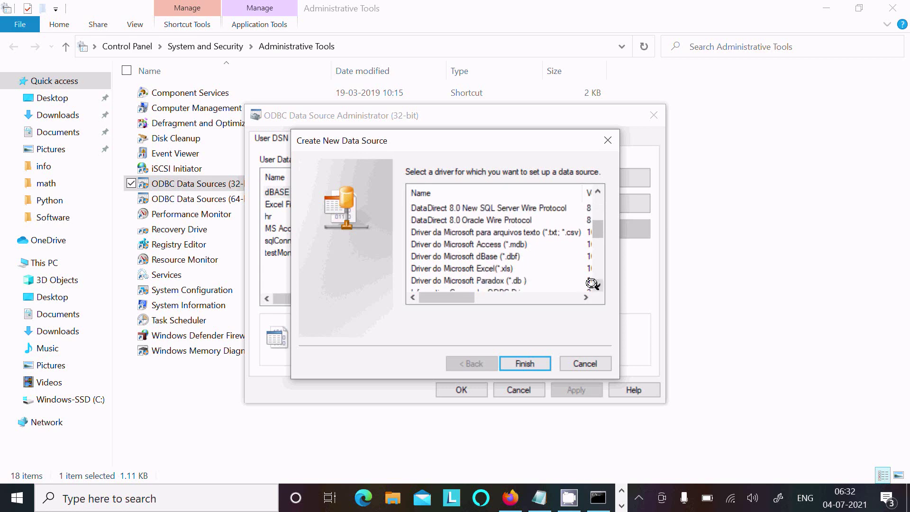
pyautogui.click(592, 284)
pyautogui.click(592, 285)
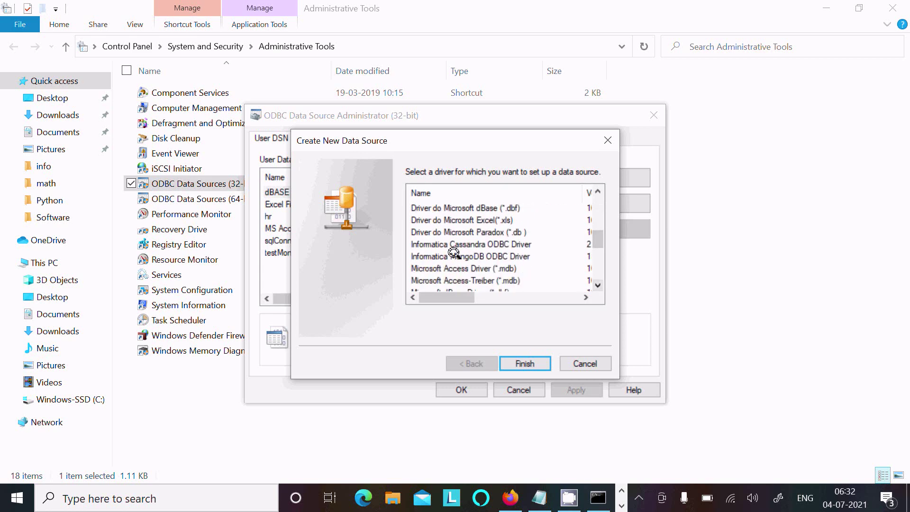
pyautogui.click(518, 241)
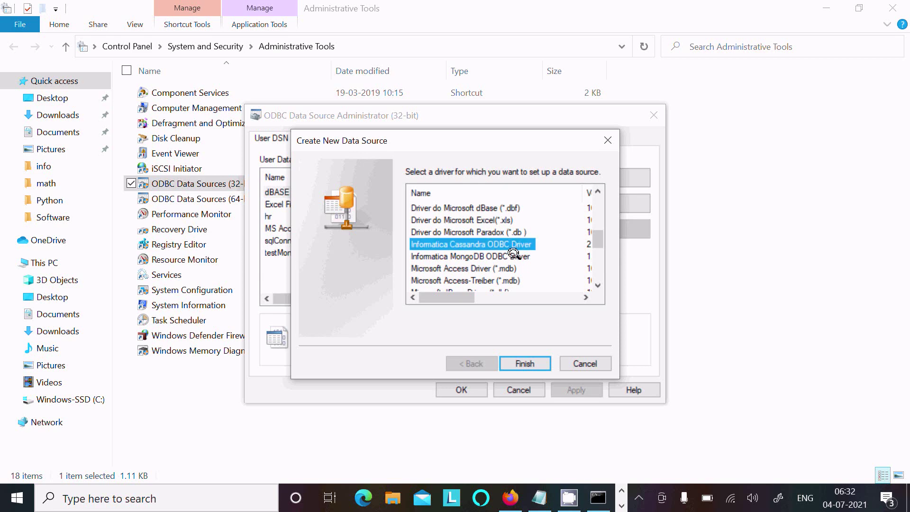
pyautogui.click(512, 361)
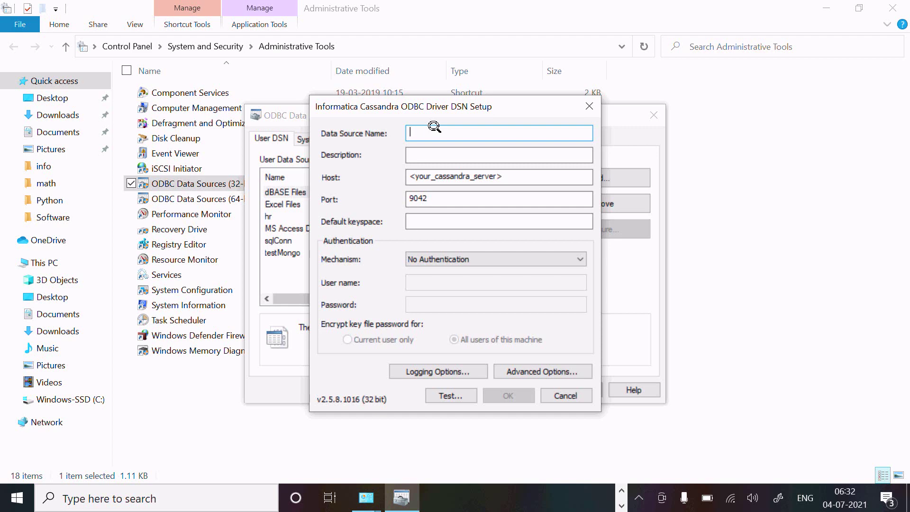
pyautogui.write('tes')
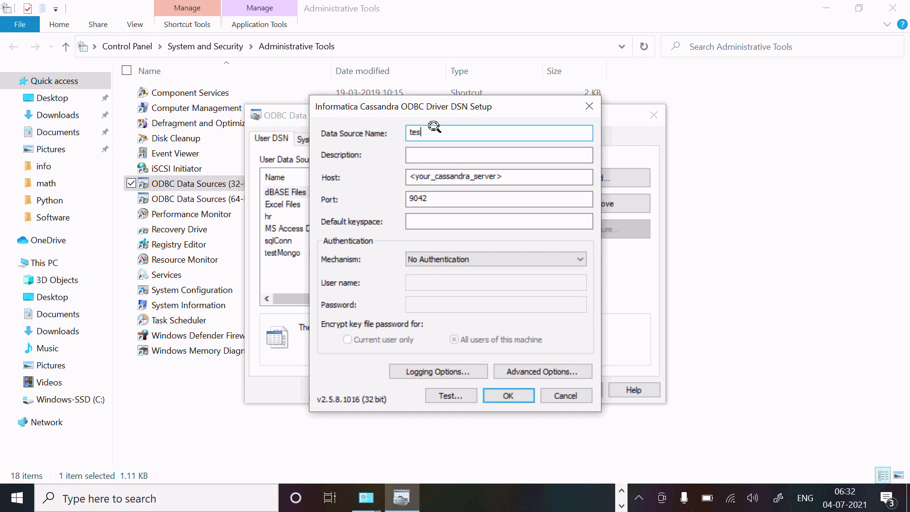
# Step: Fill the DSN form with name Cassandra_Excel, host localhost, and No Authentication mechanism
pyautogui.press('BackSpace')
pyautogui.press('BackSpace')
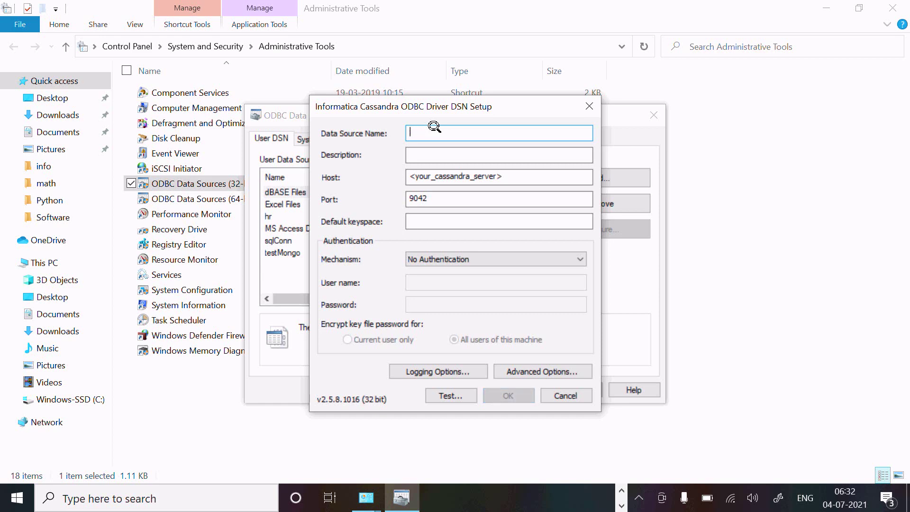
pyautogui.write('Cassandra')
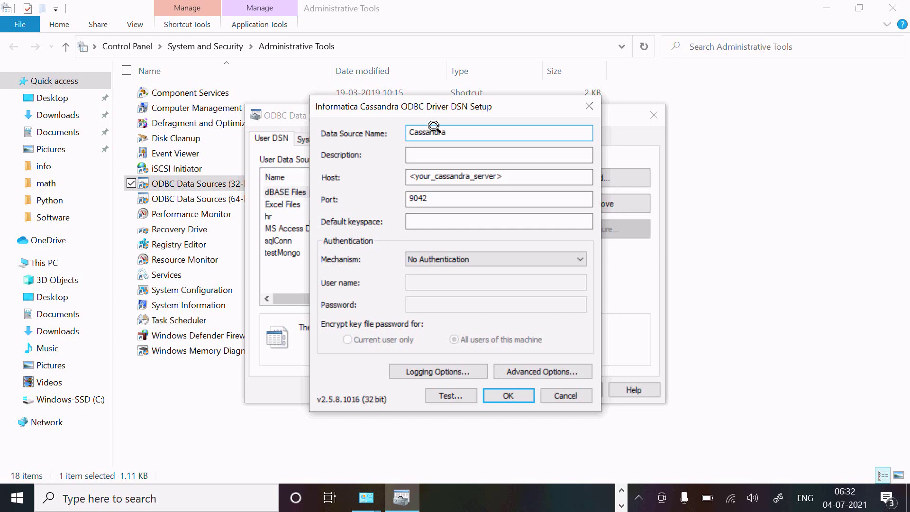
pyautogui.write('_Excel')
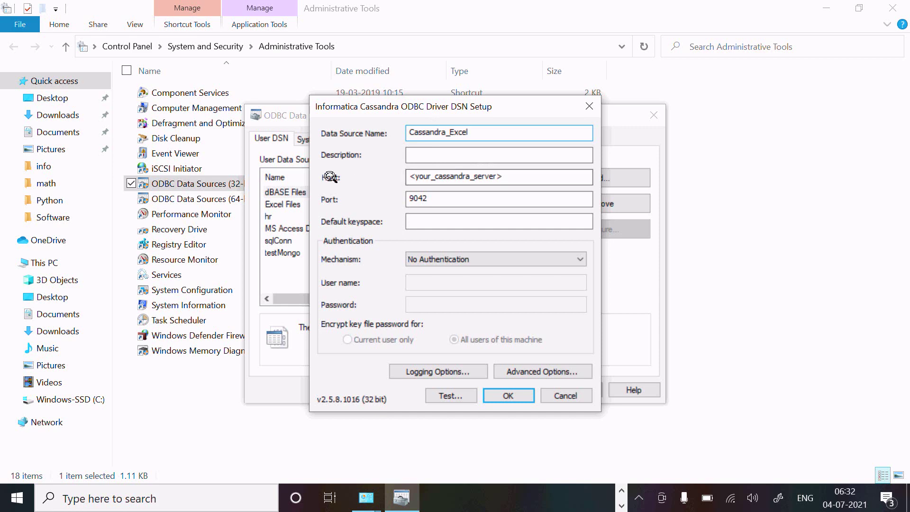
pyautogui.moveTo(523, 173); pyautogui.dragTo(290, 176)
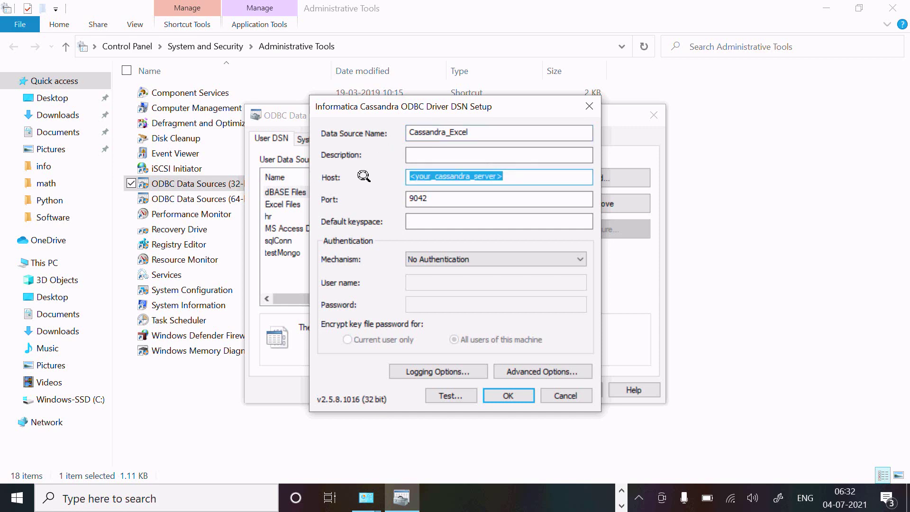
pyautogui.write('localhost')
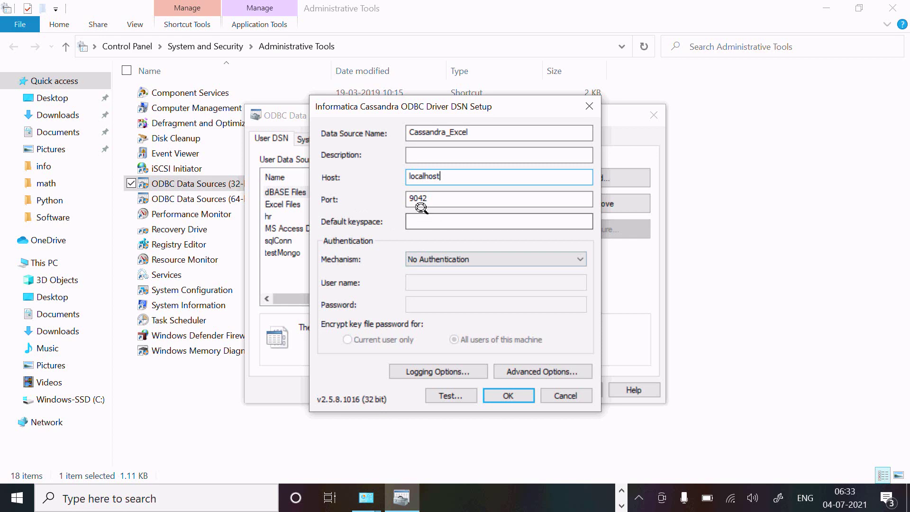
pyautogui.click(470, 258)
pyautogui.click(452, 279)
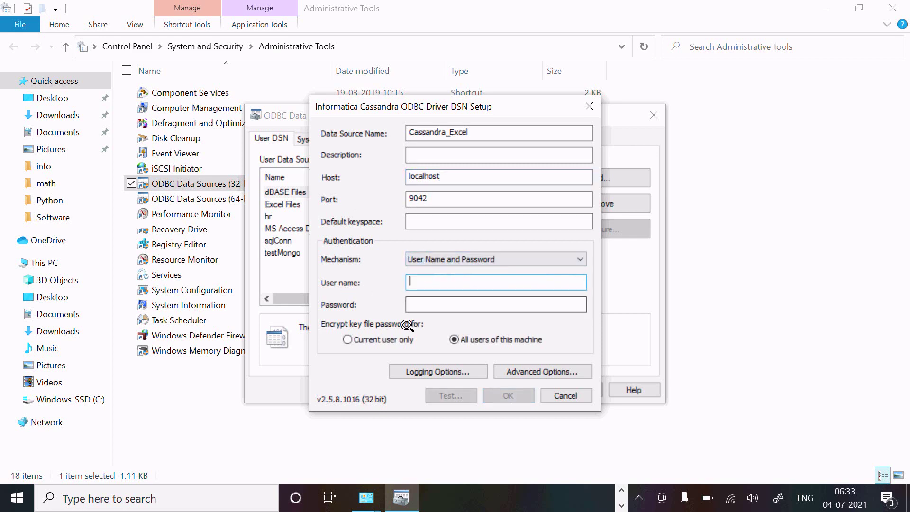
pyautogui.click(464, 255)
pyautogui.click(455, 270)
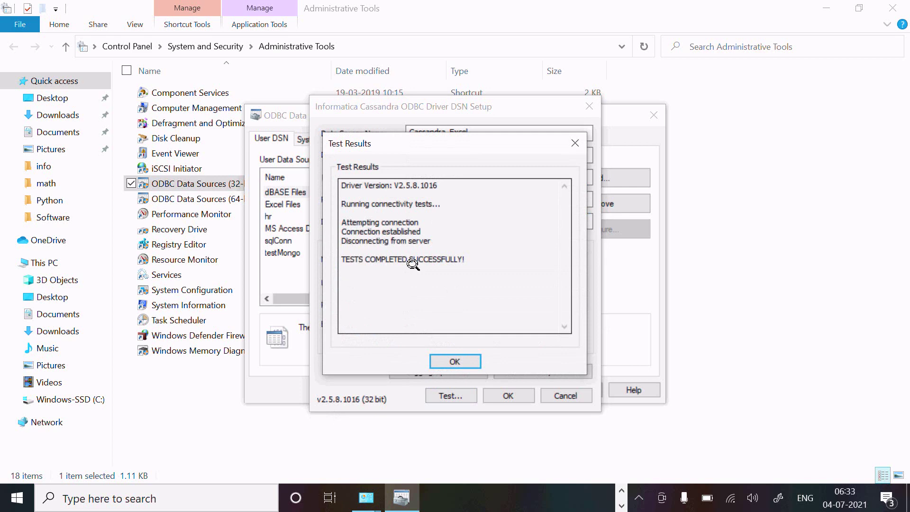
# Step: Acknowledge the successful connection test, save Cassandra_Excel and close the ODBC administrator
pyautogui.click(453, 359)
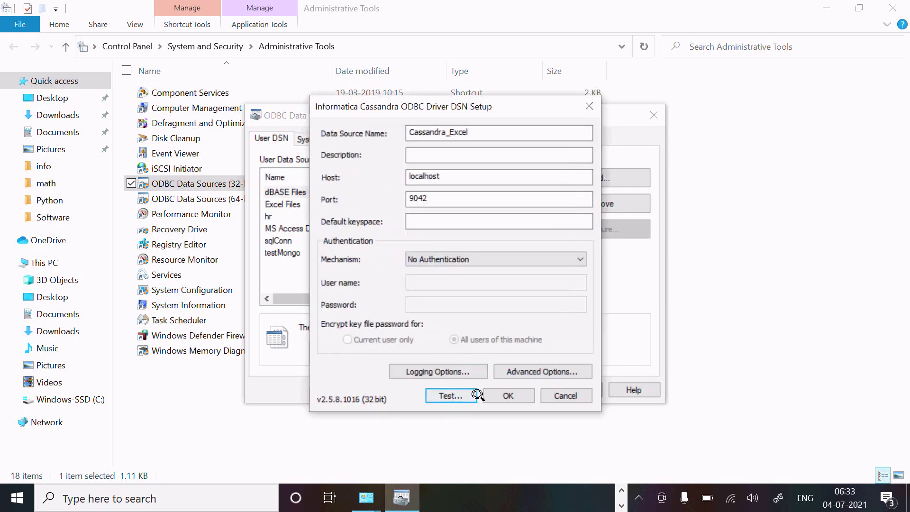
pyautogui.click(487, 393)
pyautogui.click(463, 387)
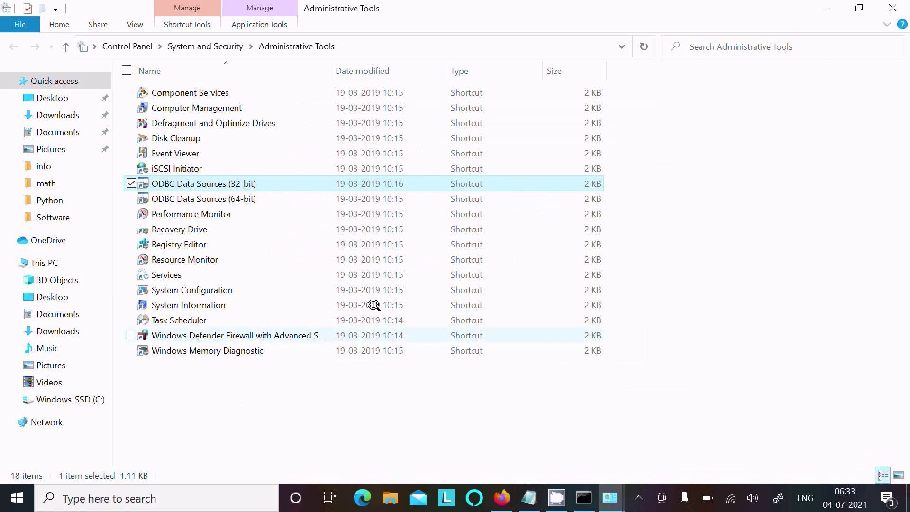
# Step: Close Control Panel, launch Excel from Windows search and create a blank workbook
pyautogui.hotkey('alt', 'Up')
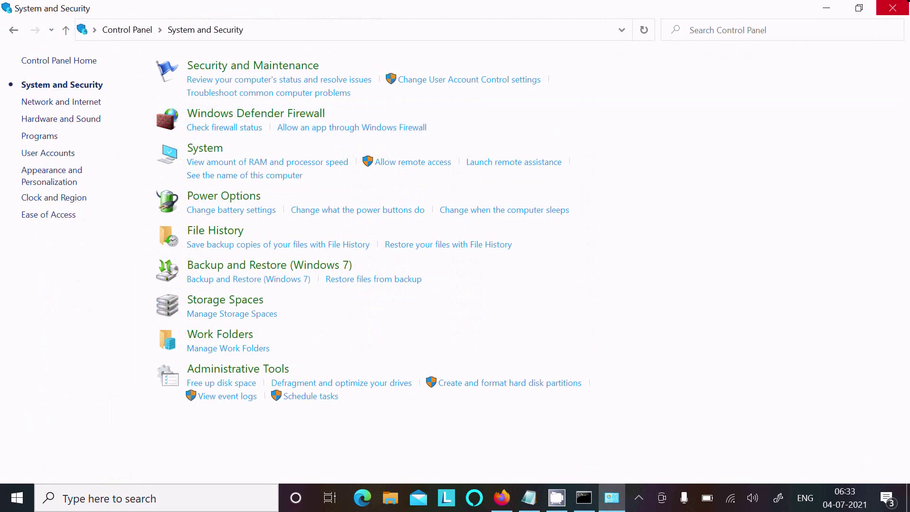
pyautogui.hotkey('alt', 'F4')
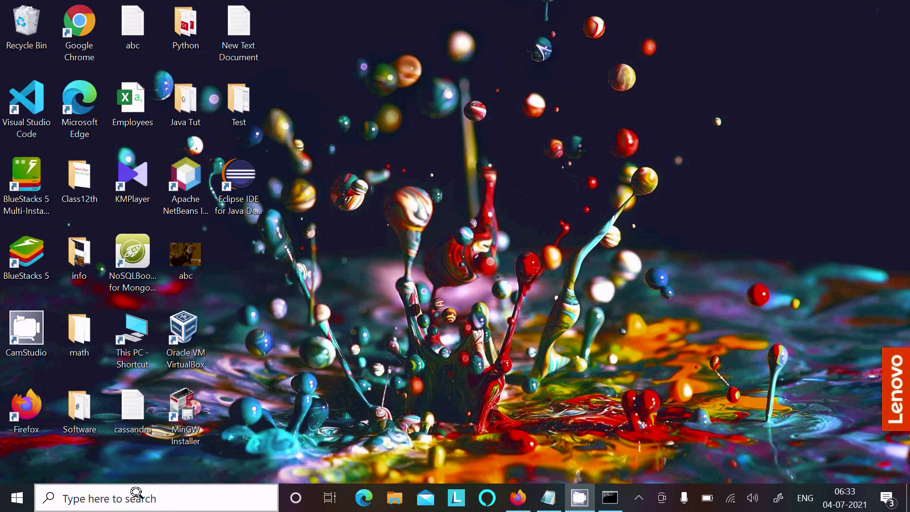
pyautogui.click(136, 496)
pyautogui.write('exce')
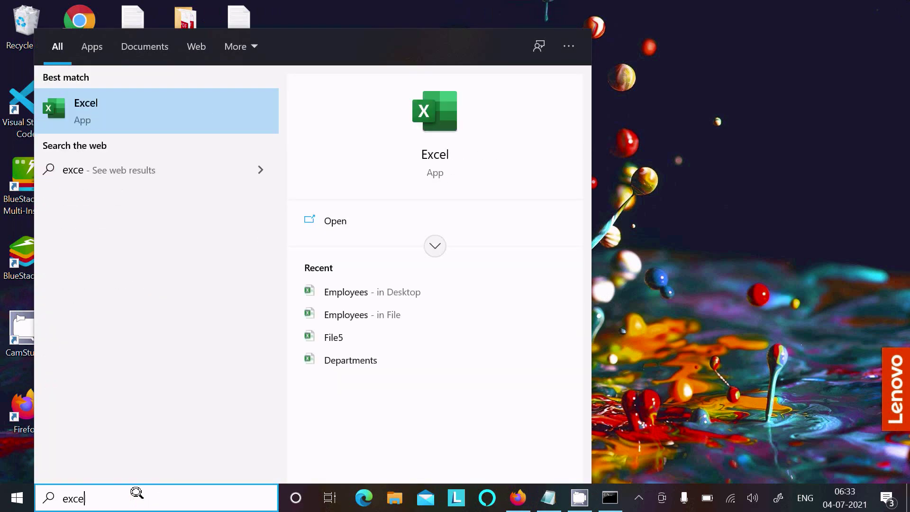
pyautogui.press('Return')
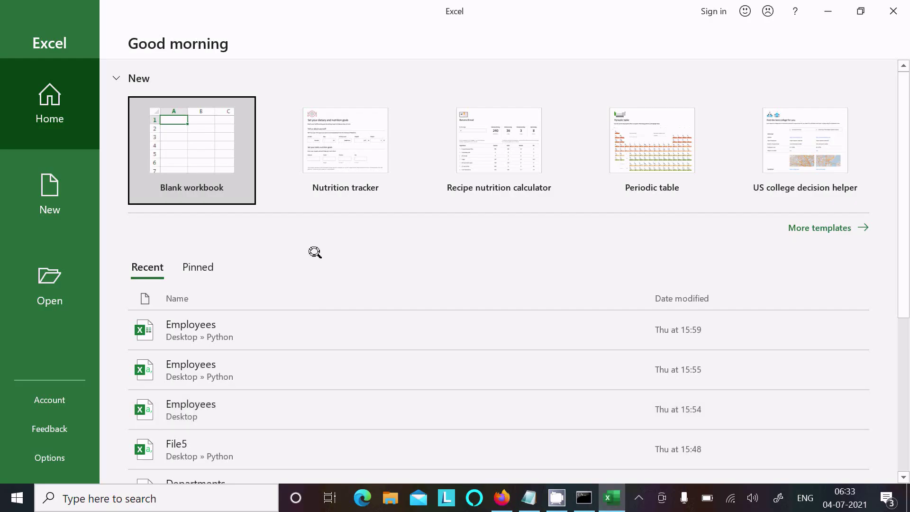
pyautogui.click(194, 133)
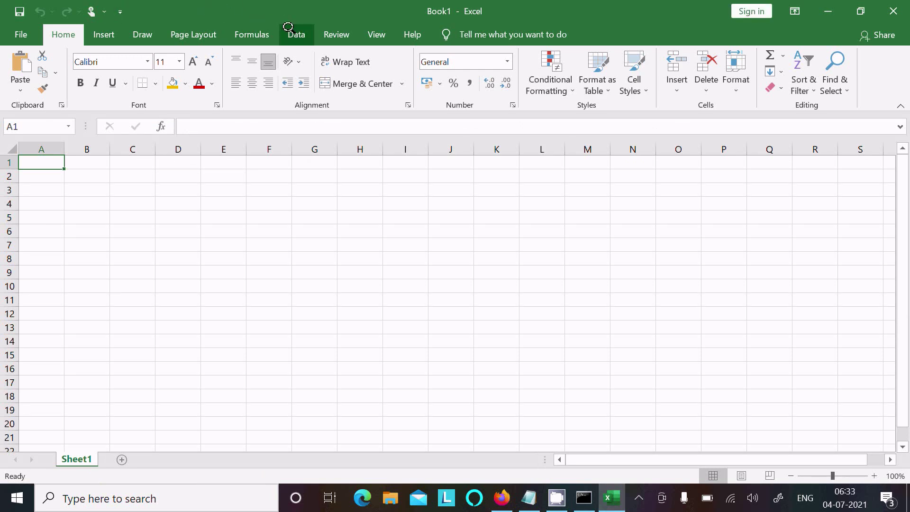
# Step: Start an ODBC data import from the Data ribbon's Get Data > From Other Sources menu
pyautogui.click(288, 27)
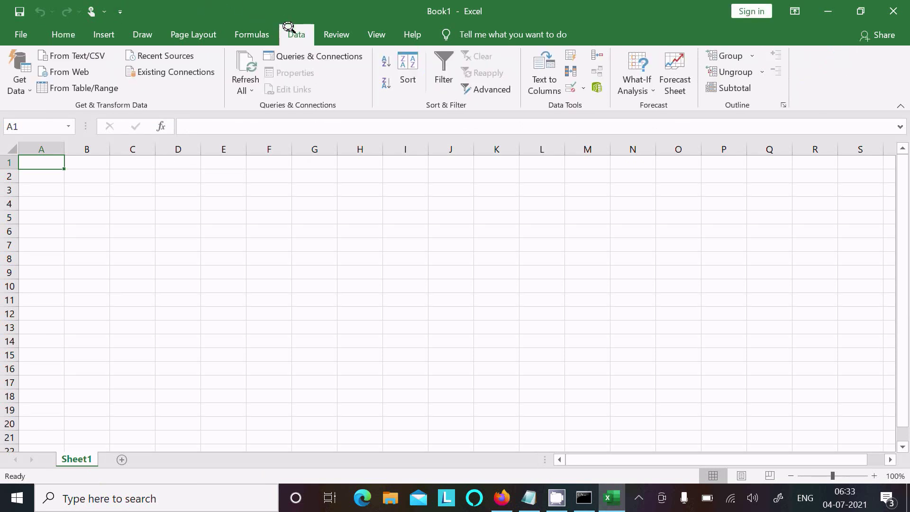
pyautogui.click(21, 84)
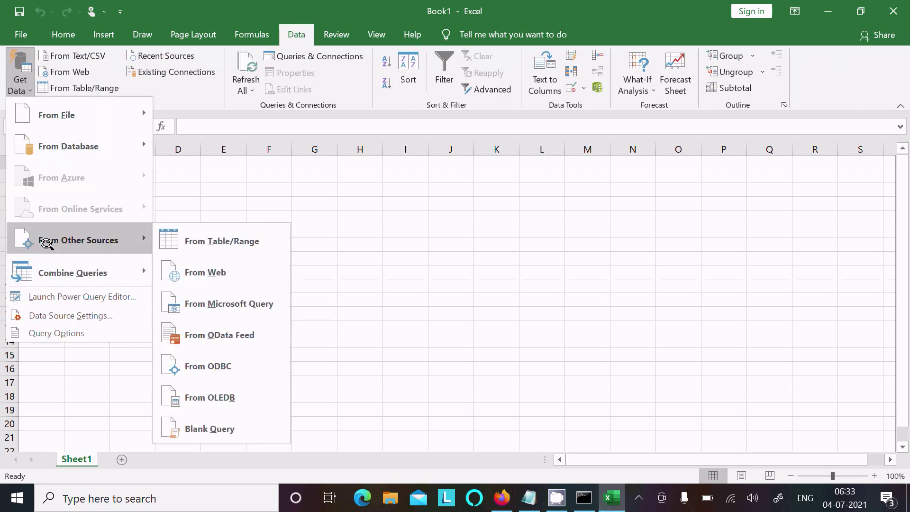
pyautogui.moveTo(78, 239)
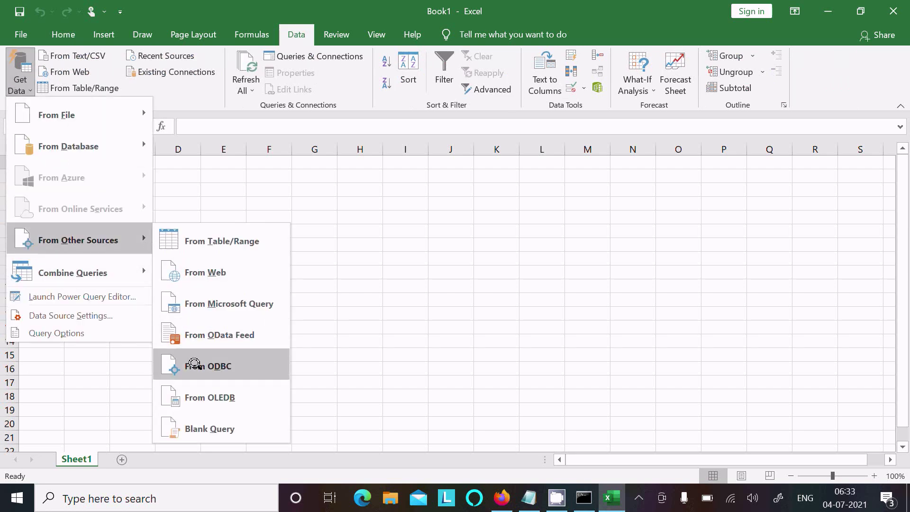
pyautogui.click(193, 364)
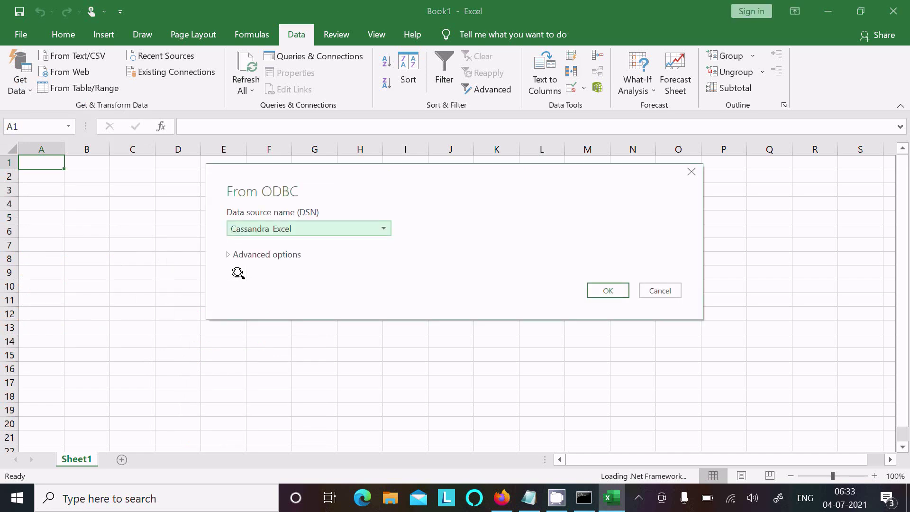
# Step: Choose Cassandra_Excel as the DSN and briefly inspect the advanced connection options
pyautogui.click(323, 226)
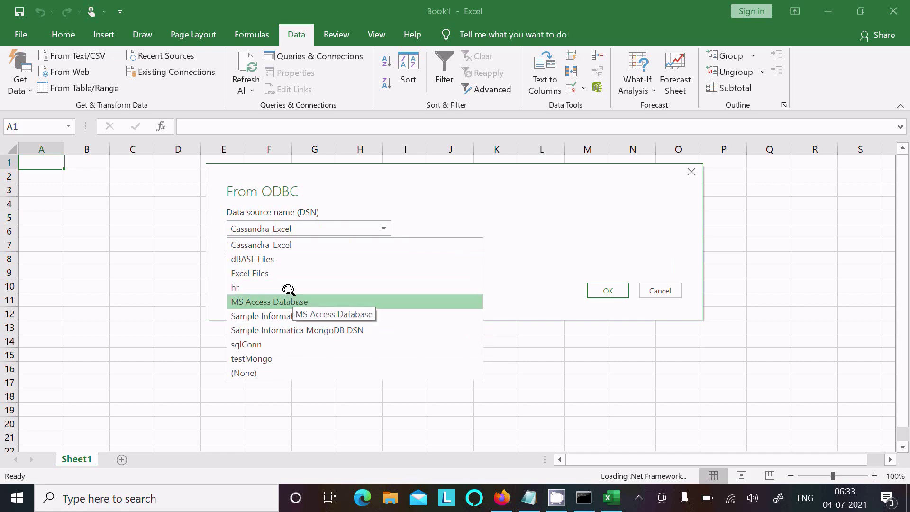
pyautogui.click(282, 239)
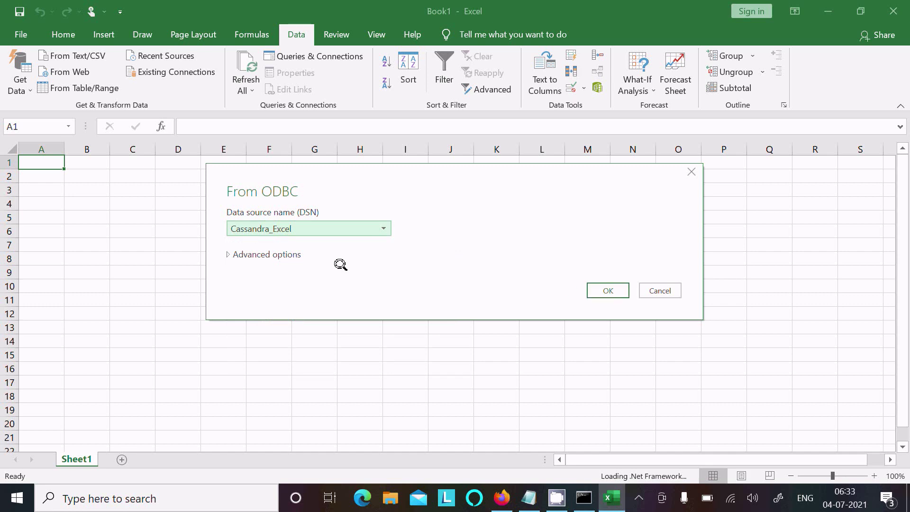
pyautogui.click(245, 252)
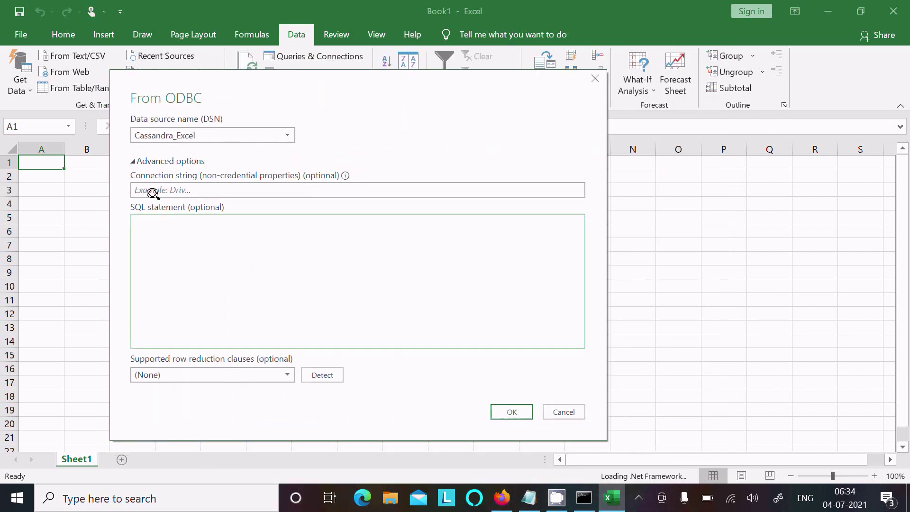
pyautogui.click(132, 161)
# Step: Confirm the DSN and connect using current Windows credentials, bringing up the Navigator
pyautogui.click(493, 197)
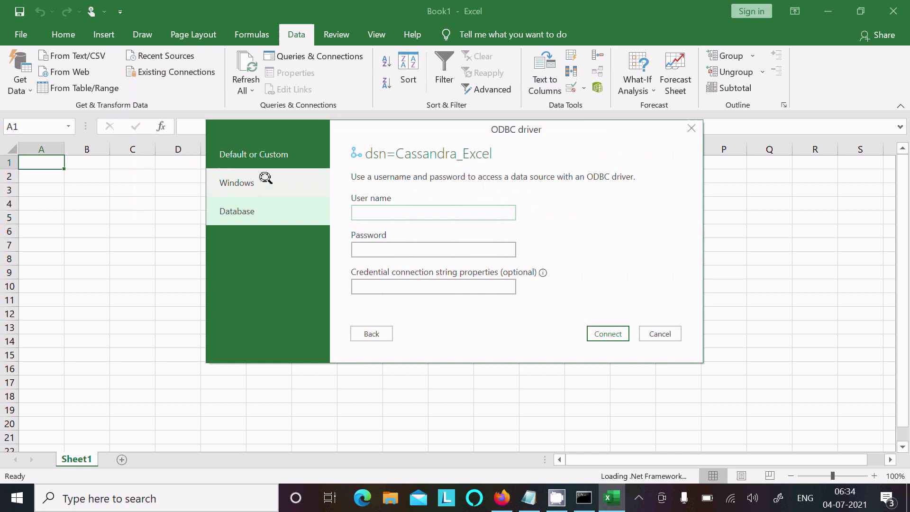
pyautogui.click(265, 178)
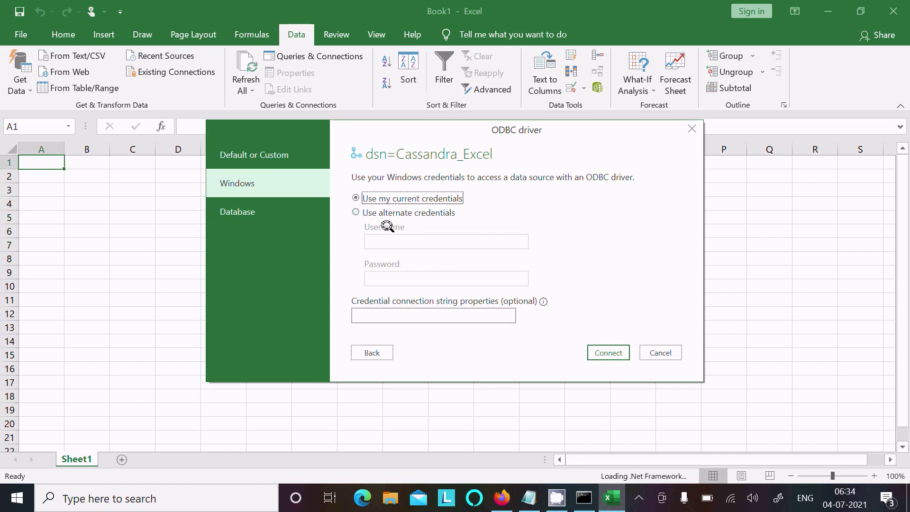
pyautogui.click(601, 352)
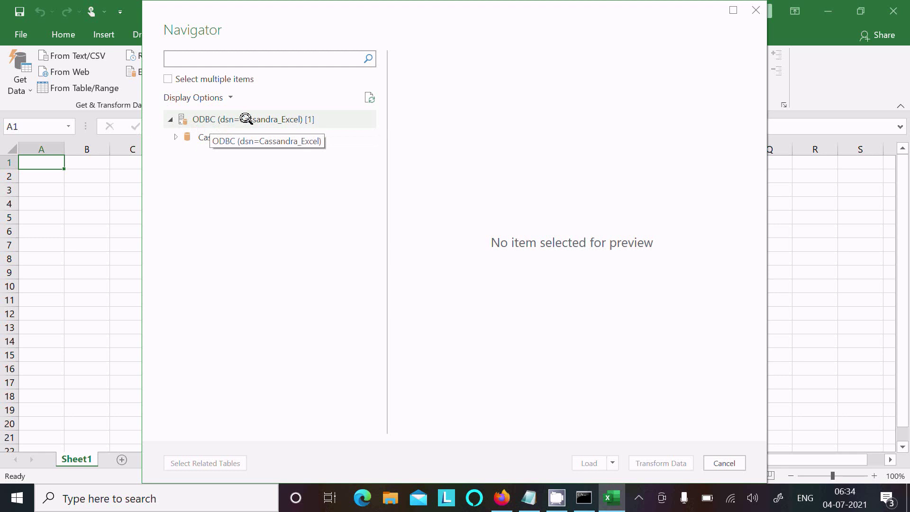
# Step: In Navigator preview the spoint dev table, then select system_schema's columns table
pyautogui.click(175, 136)
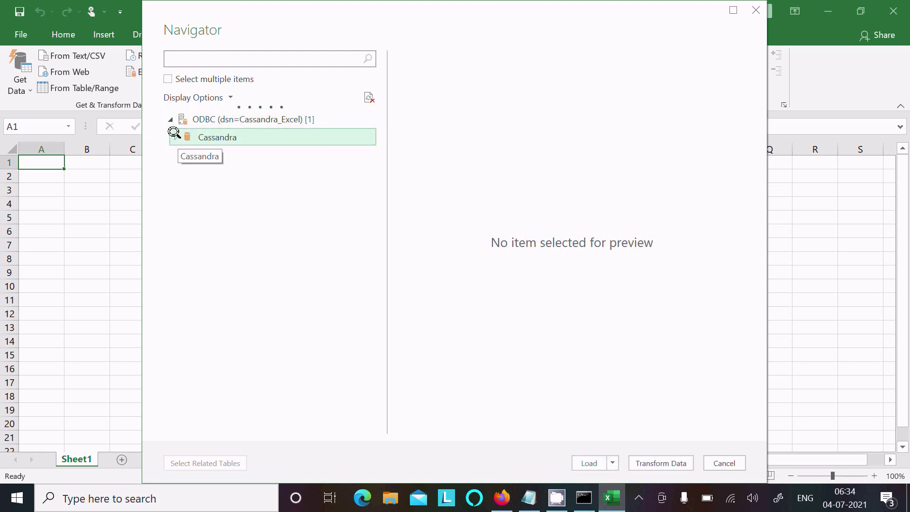
pyautogui.click(181, 155)
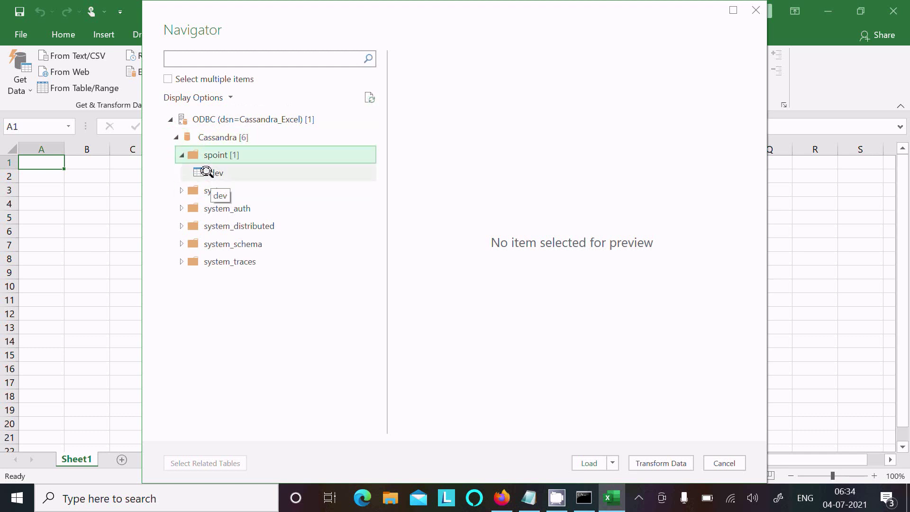
pyautogui.click(207, 171)
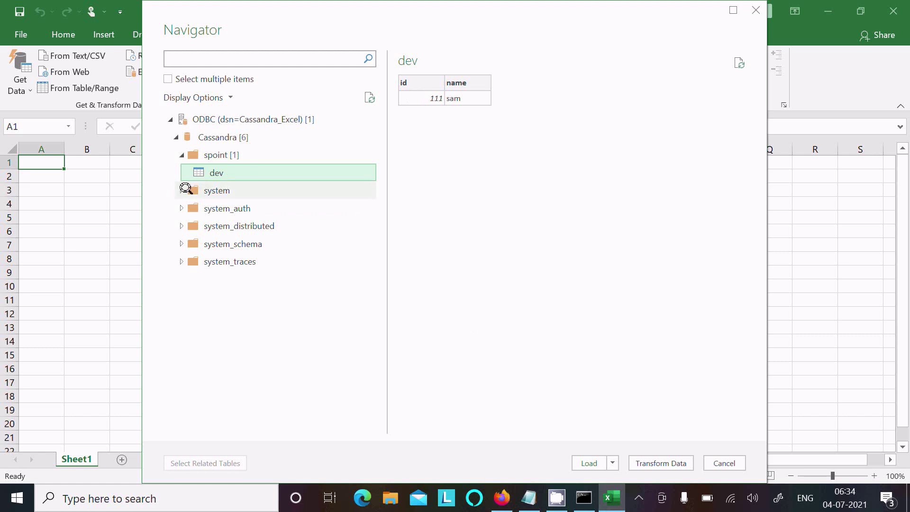
pyautogui.click(181, 243)
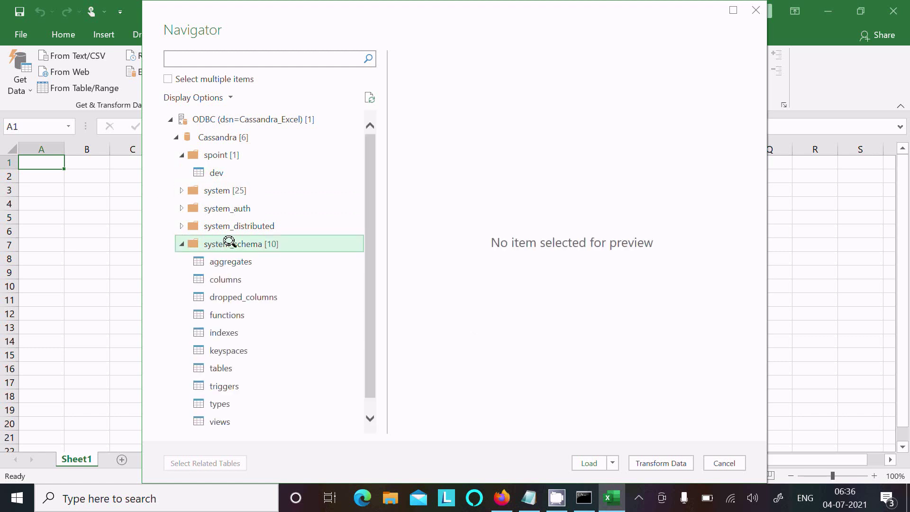
pyautogui.click(222, 276)
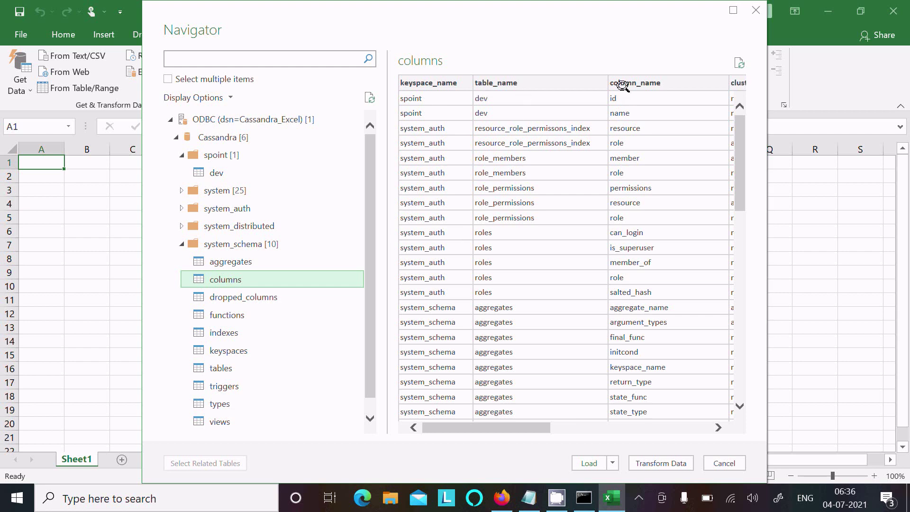
# Step: Pass through the Power Query Editor and keep the query, loading 236 columns rows into a new sheet
pyautogui.click(645, 457)
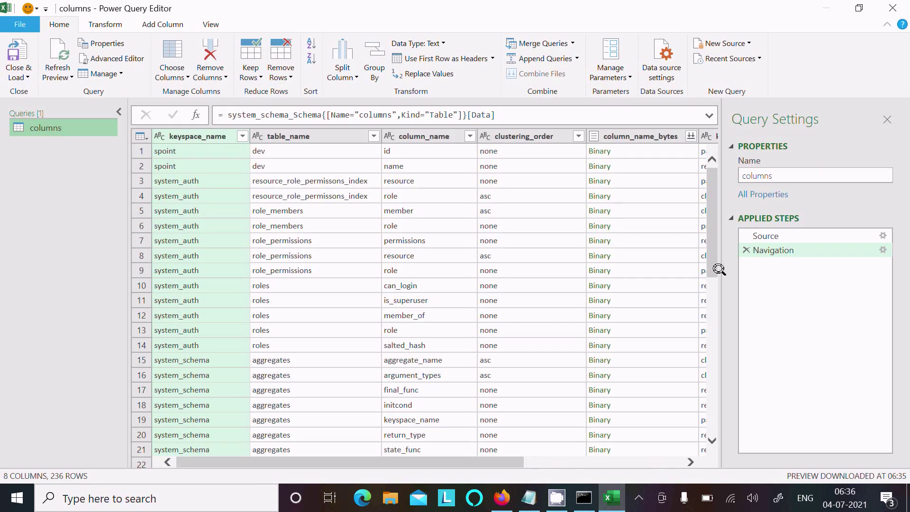
pyautogui.click(892, 8)
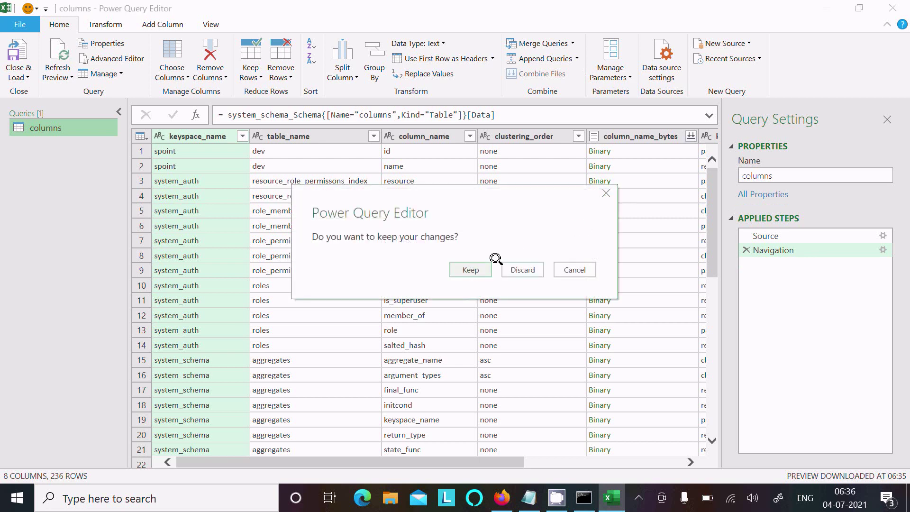
pyautogui.click(478, 262)
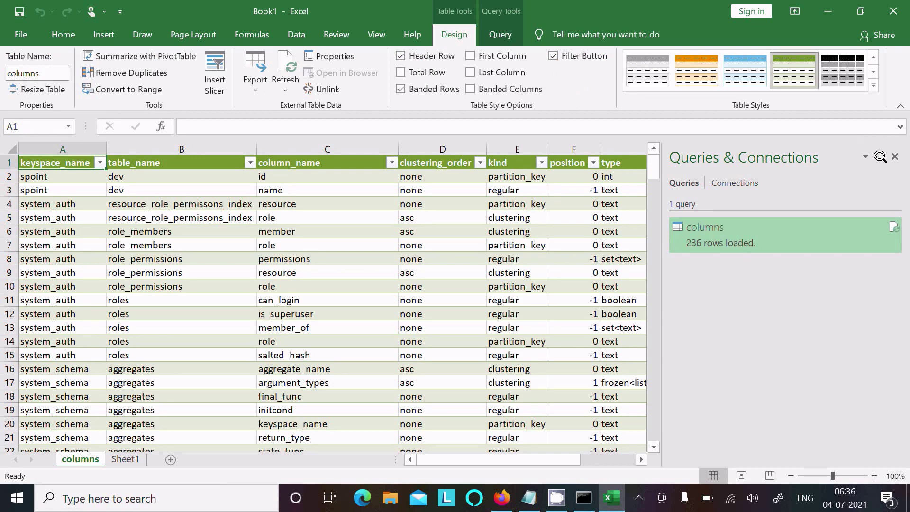
# Step: Close the Queries & Connections pane and apply a plain grey style to the columns table
pyautogui.click(895, 156)
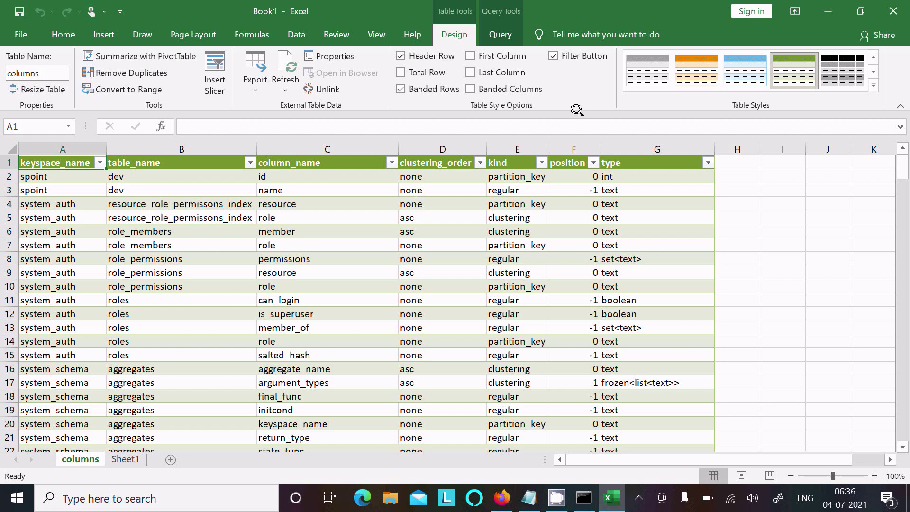
pyautogui.click(647, 71)
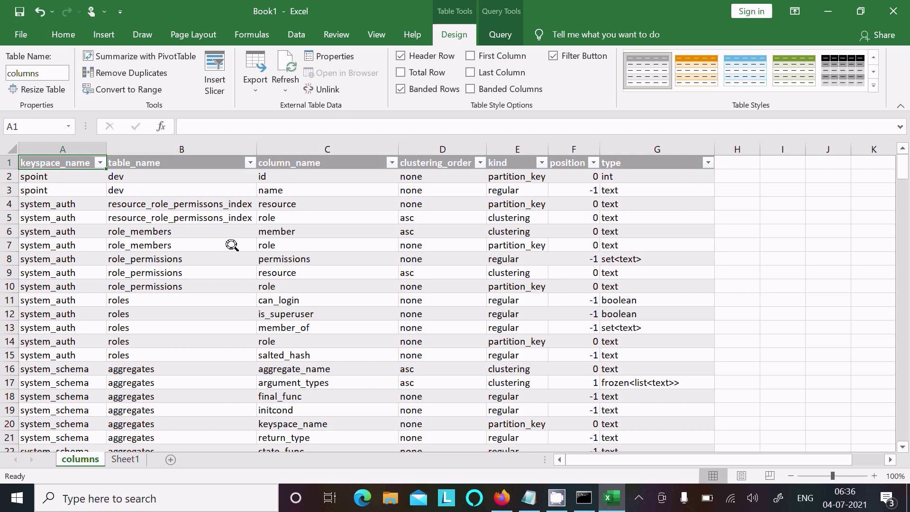
# Step: Visit the Save As page via Ctrl+S, then return to the worksheet without saving
pyautogui.hotkey('ctrl', 's')
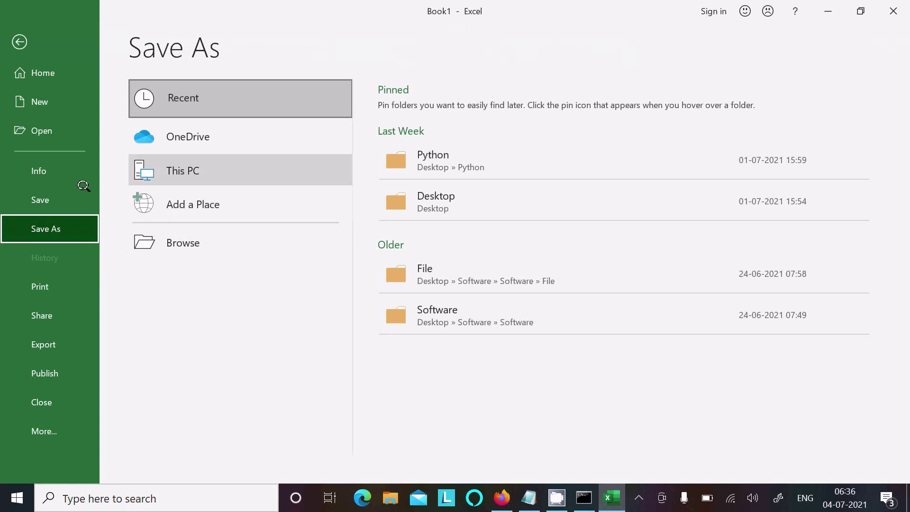
pyautogui.click(37, 196)
pyautogui.moveTo(540, 201)
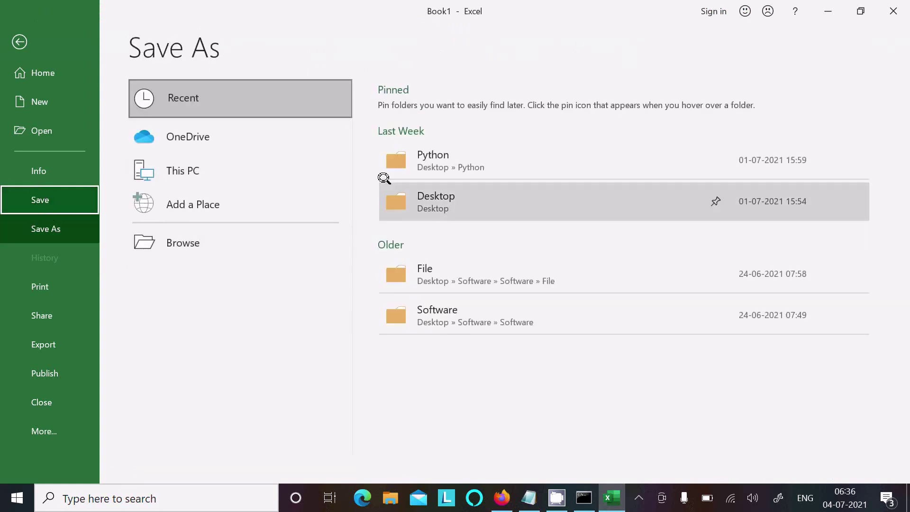
pyautogui.click(19, 42)
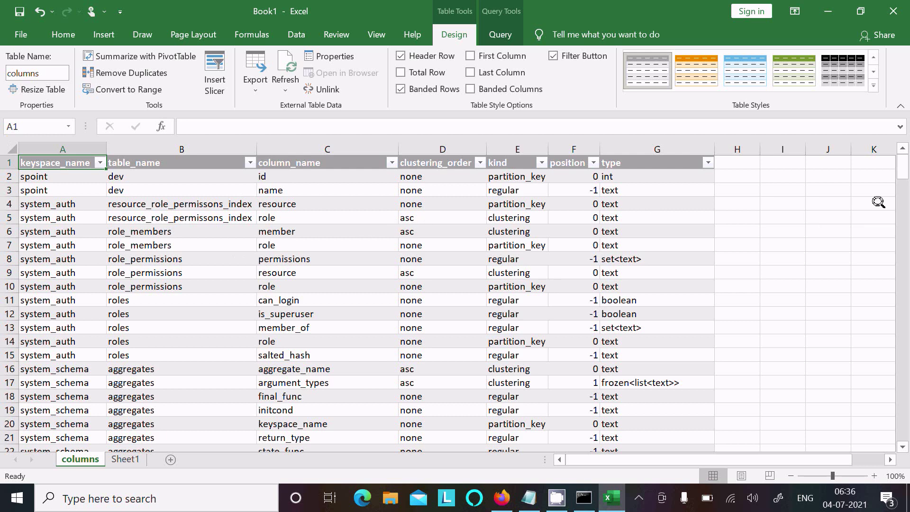
pyautogui.moveTo(900, 167)
pyautogui.mouseDown()
pyautogui.moveTo(899, 311)
pyautogui.moveTo(904, 152)
pyautogui.mouseUp()
pyautogui.click(527, 497)
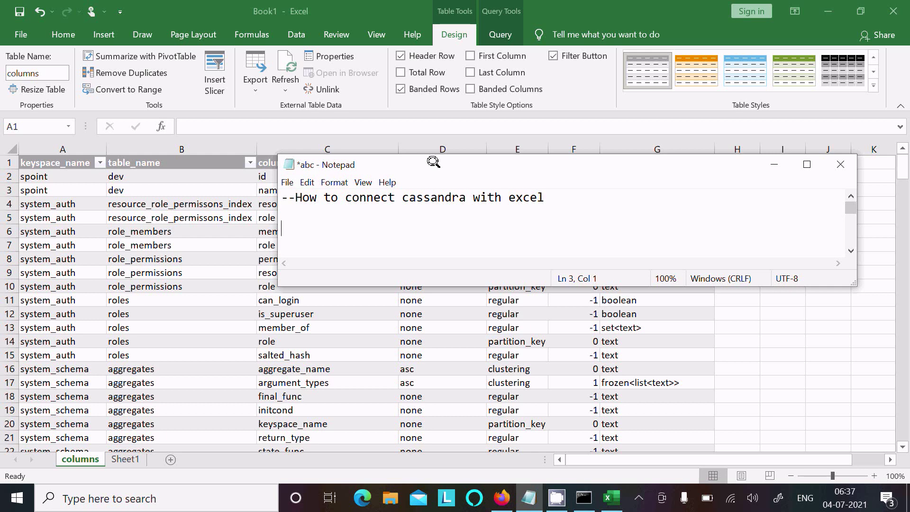
pyautogui.moveTo(433, 163); pyautogui.dragTo(349, 212)
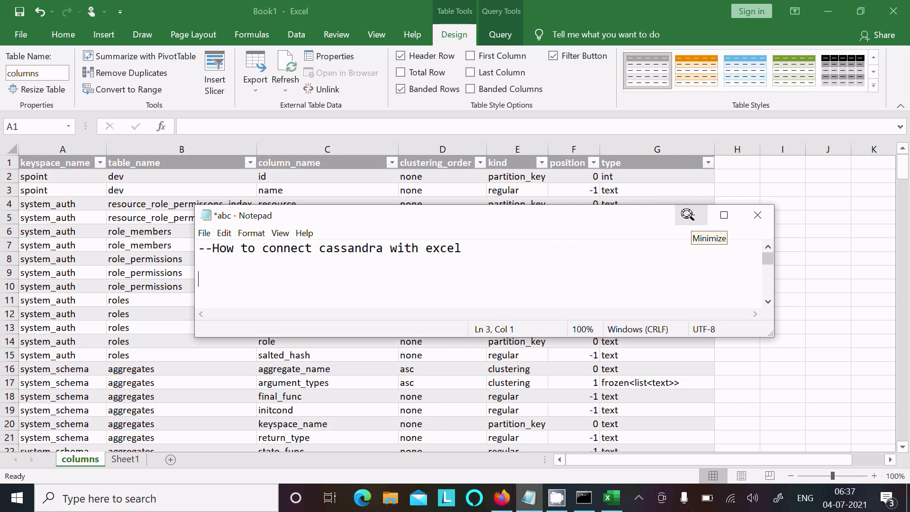
pyautogui.click(687, 215)
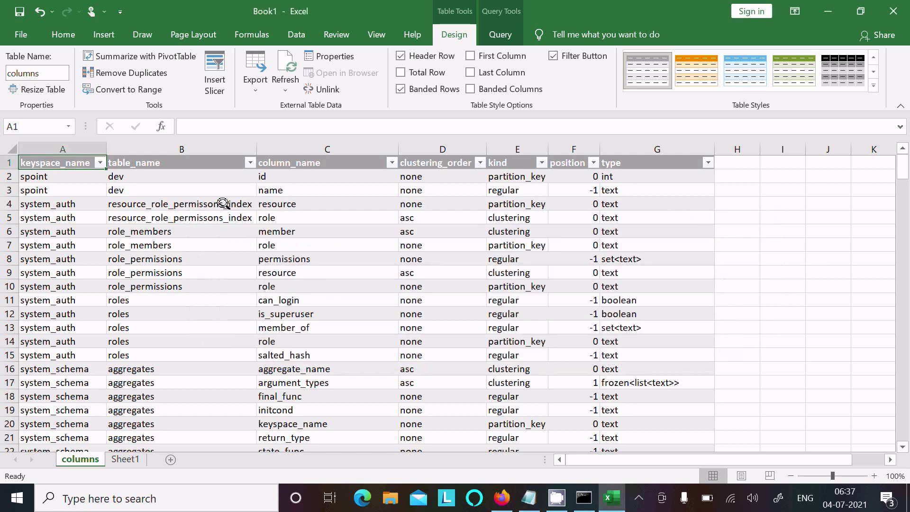